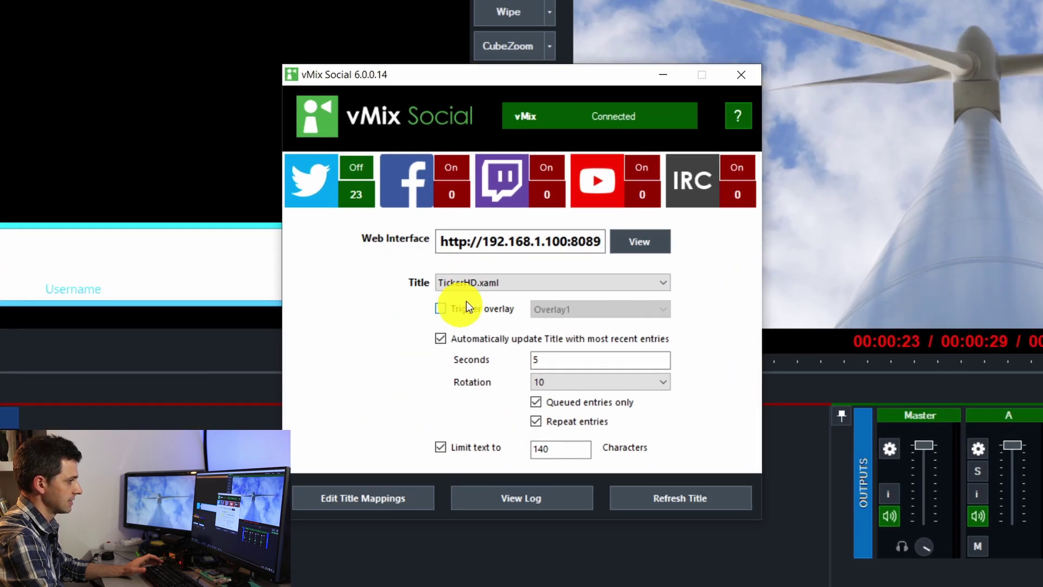
Select Social 6- 4K Speak Now Blue.gtzip as the title that receives the social entries.
{"action": "left_click", "coordinate": [511, 286]}
{"action": "left_click", "coordinate": [633, 270]}
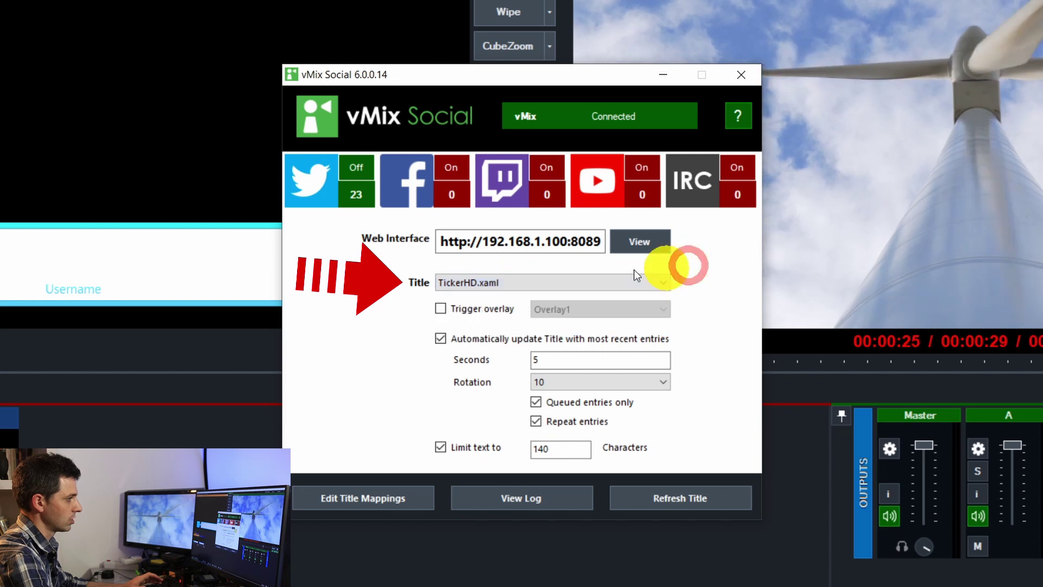
{"action": "left_click", "coordinate": [517, 281]}
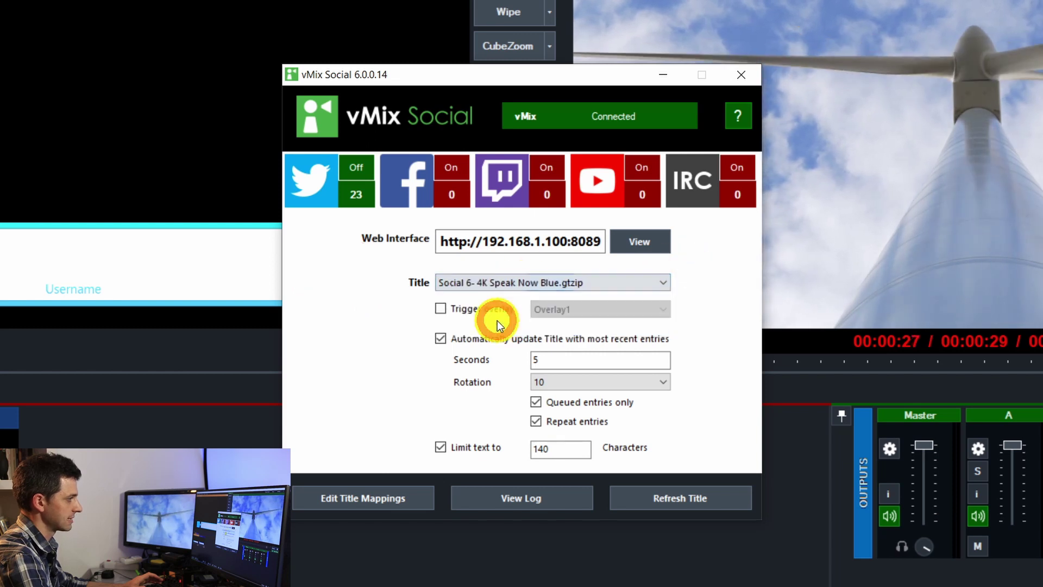
{"action": "left_click", "coordinate": [497, 320]}
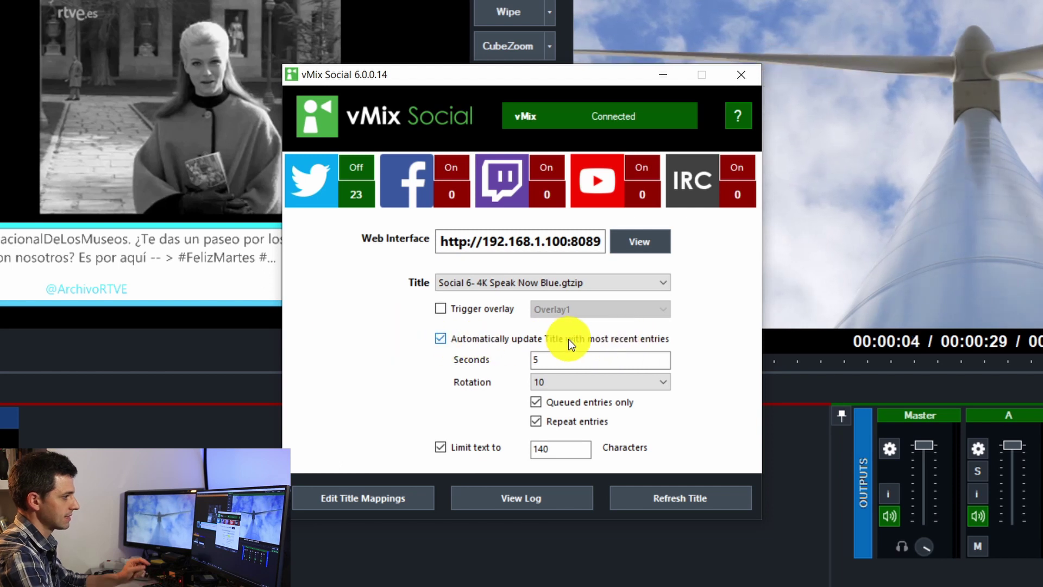
Set the automatic title update to every 3 seconds with a rotation of 10, and refresh the title.
{"action": "left_click_drag", "start_coordinate": [542, 359], "coordinate": [520, 357]}
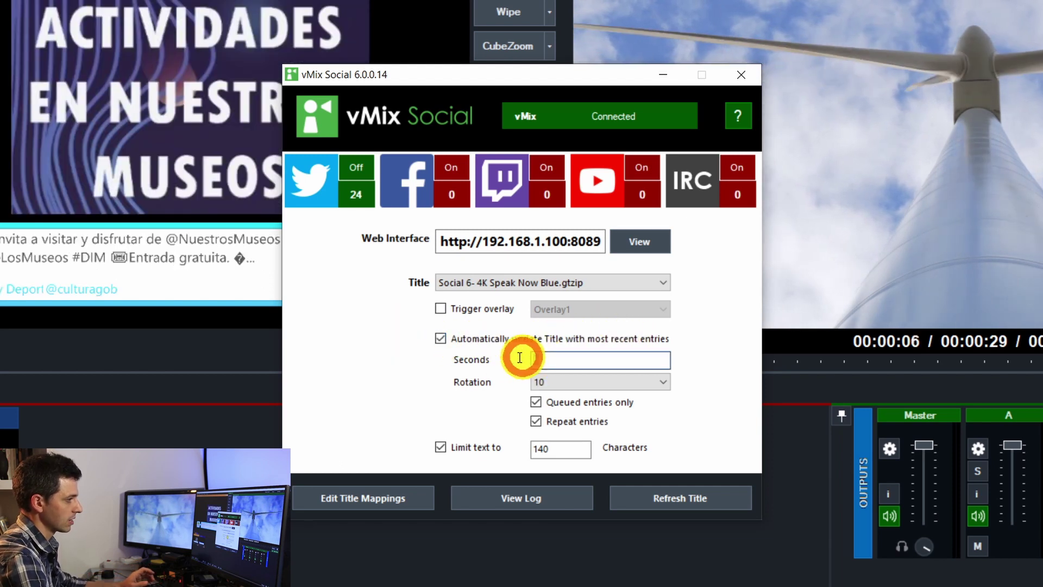
{"action": "type", "text": "3"}
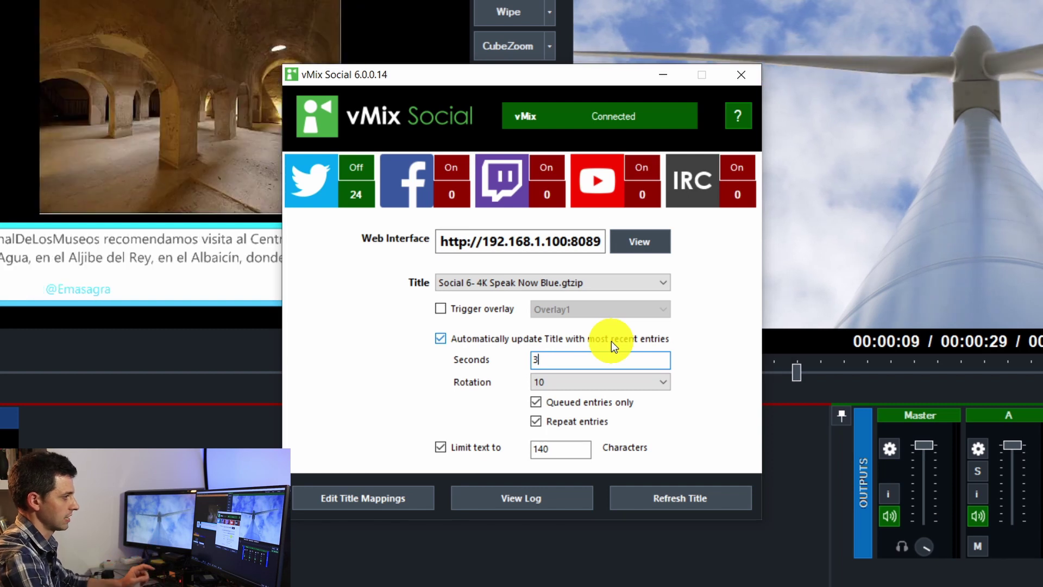
{"action": "left_click_drag", "start_coordinate": [419, 70], "coordinate": [422, 195]}
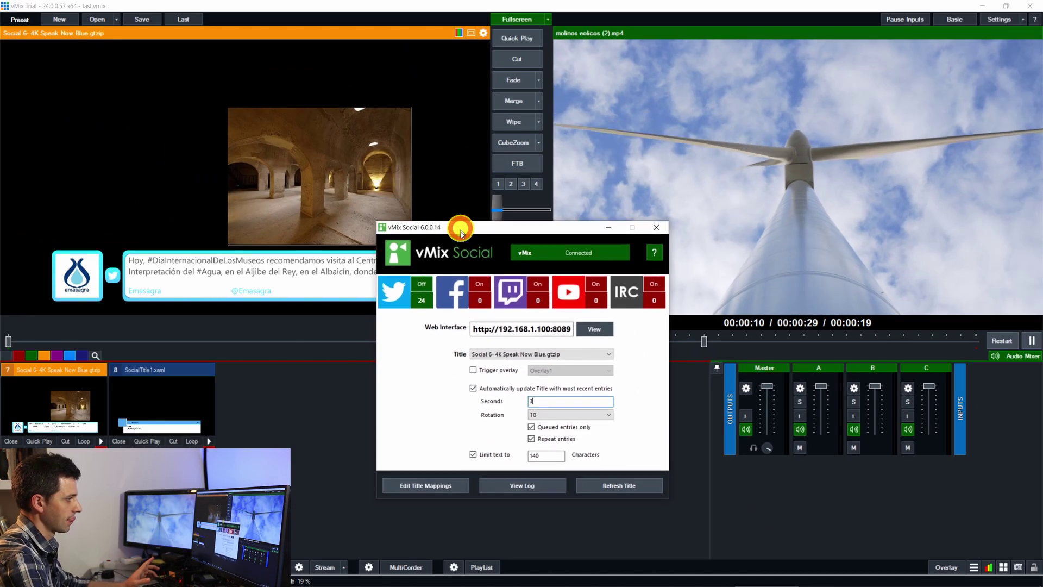
{"action": "left_click_drag", "start_coordinate": [461, 233], "coordinate": [461, 266]}
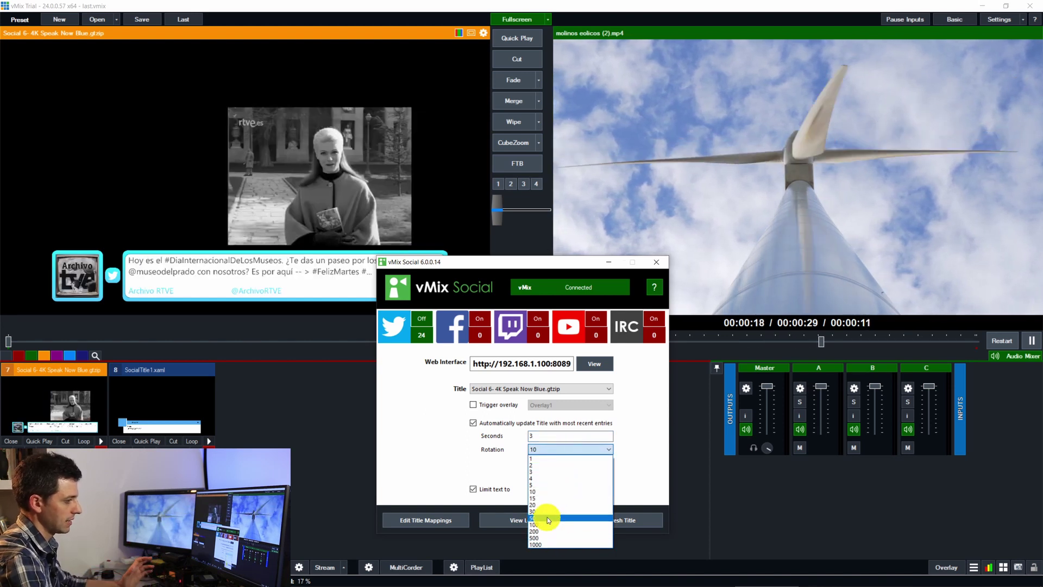
{"action": "left_click", "coordinate": [563, 492]}
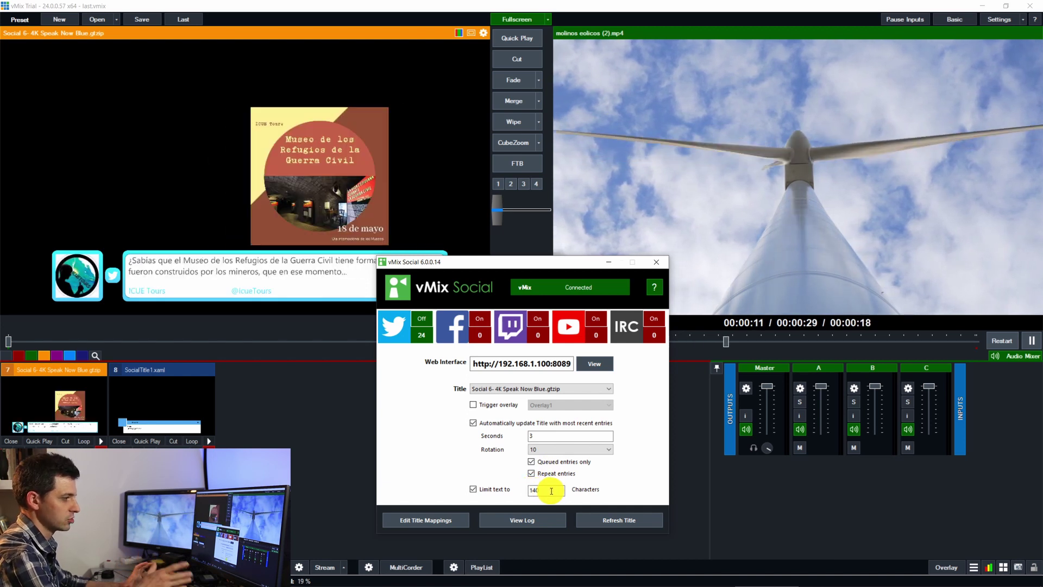
{"action": "left_click", "coordinate": [624, 519]}
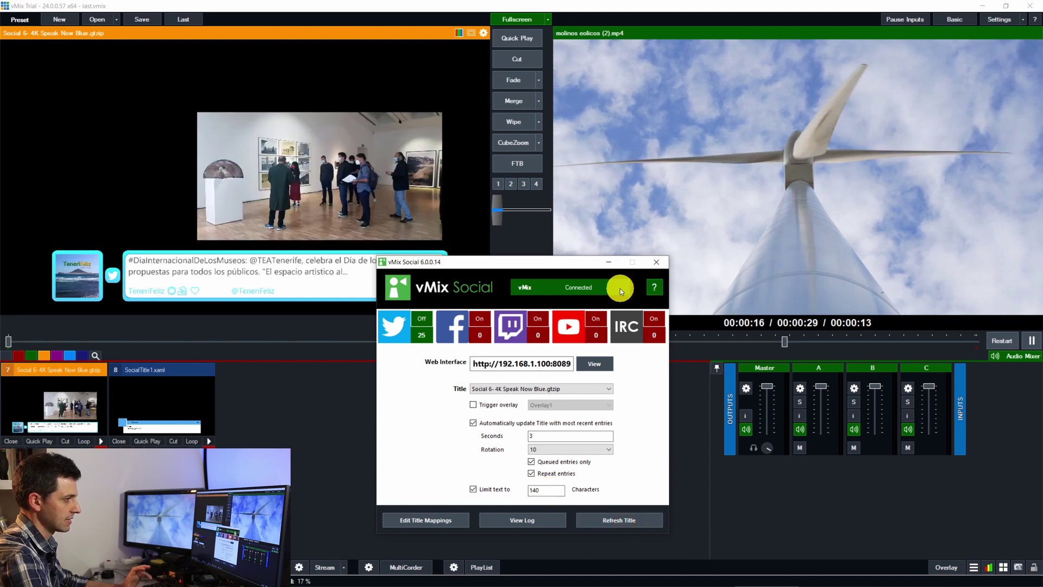
Minimize vMix Social and put the Social 6- 4K Speak Now Blue title on the output as Overlay 1.
{"action": "left_click", "coordinate": [608, 261]}
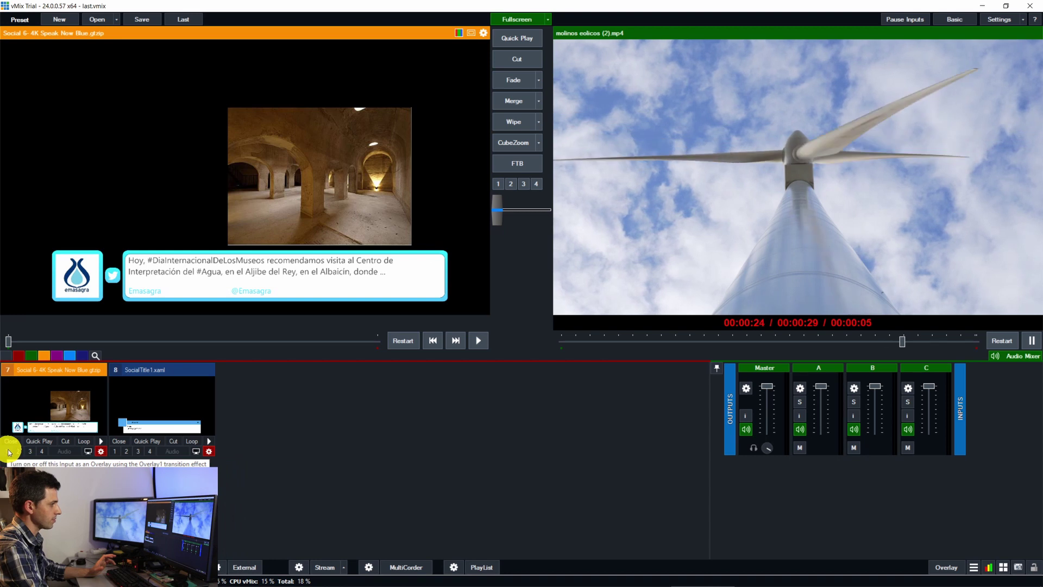
{"action": "left_click", "coordinate": [10, 451]}
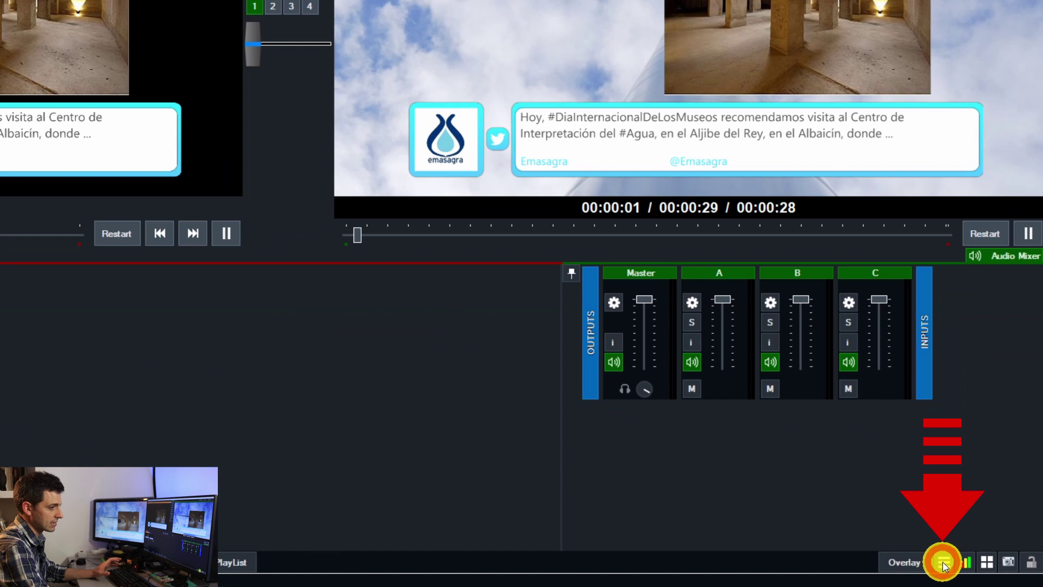
Launch GT Title Designer and begin opening an existing title file.
{"action": "left_click", "coordinate": [974, 567]}
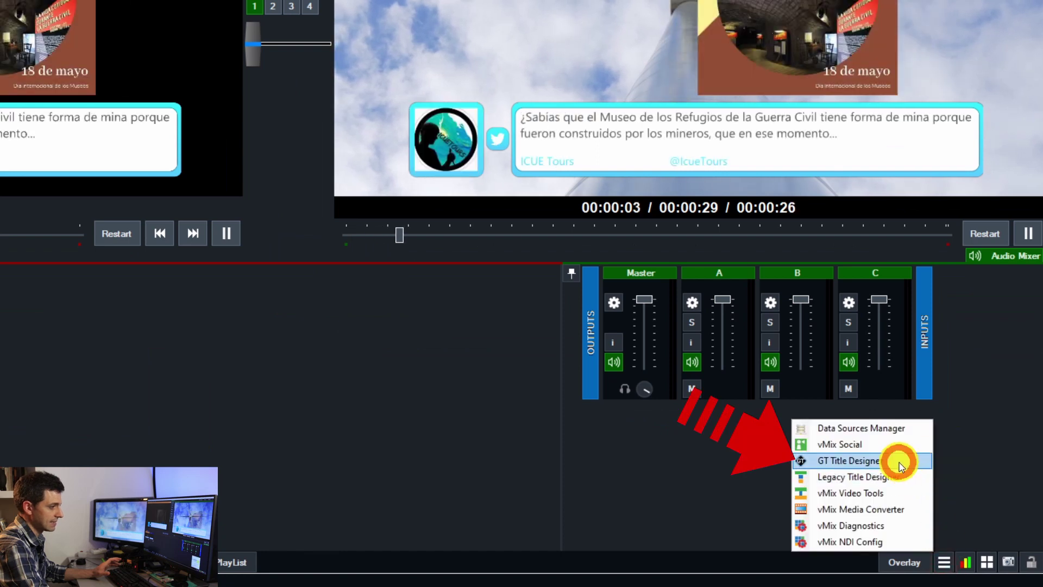
{"action": "left_click", "coordinate": [898, 461]}
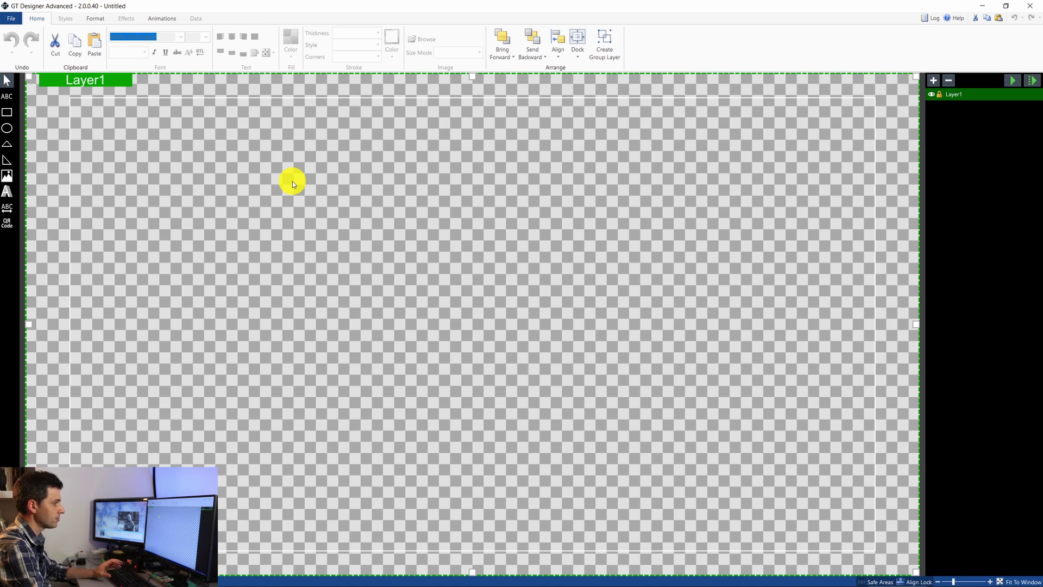
{"action": "left_click", "coordinate": [9, 21]}
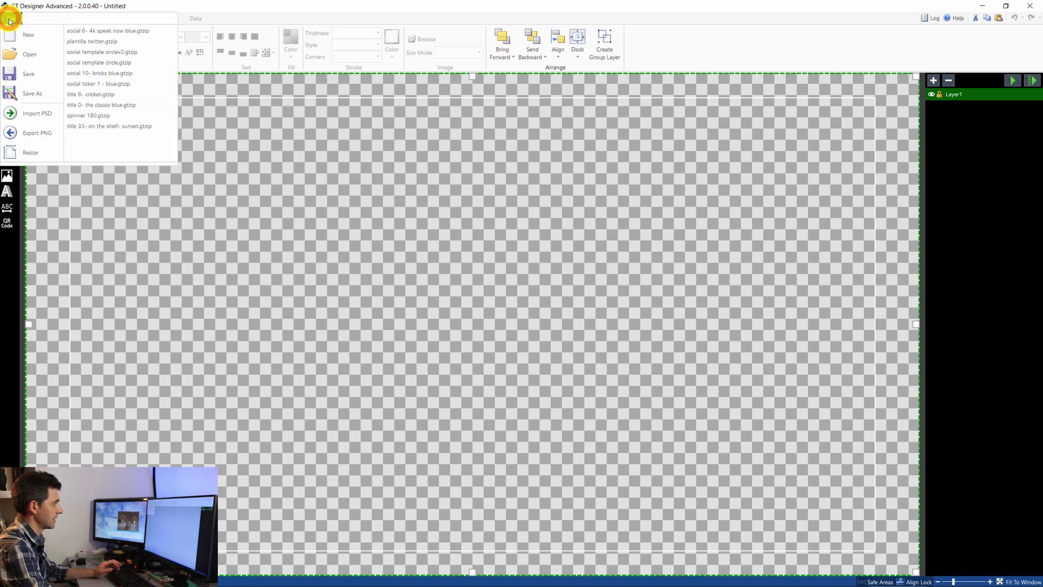
{"action": "left_click", "coordinate": [27, 55]}
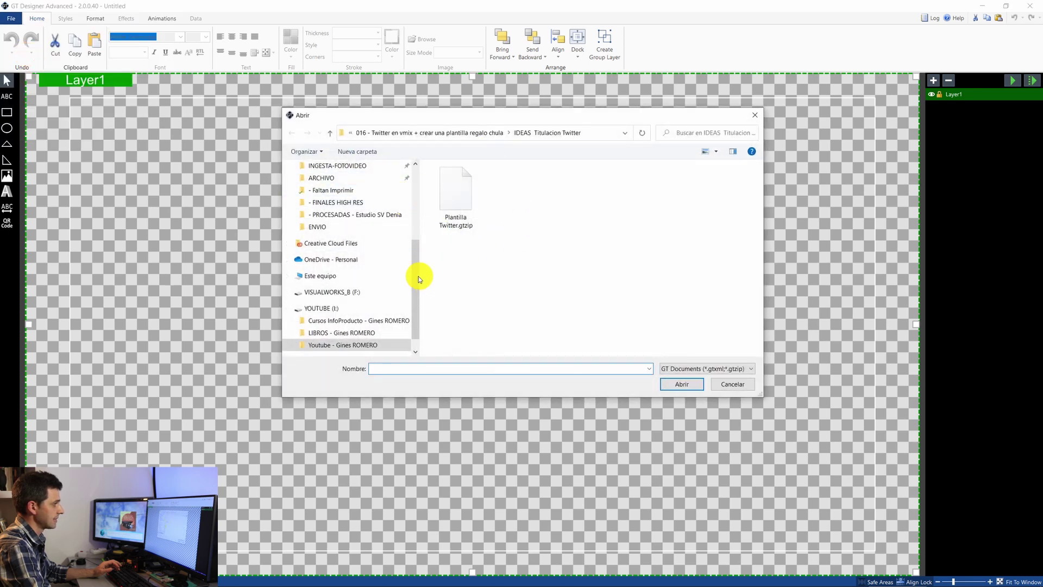
Browse to the titles folder under Disco local (C:), Archivos de programa (x86), vMix.
{"action": "left_click_drag", "start_coordinate": [418, 276], "coordinate": [376, 206]}
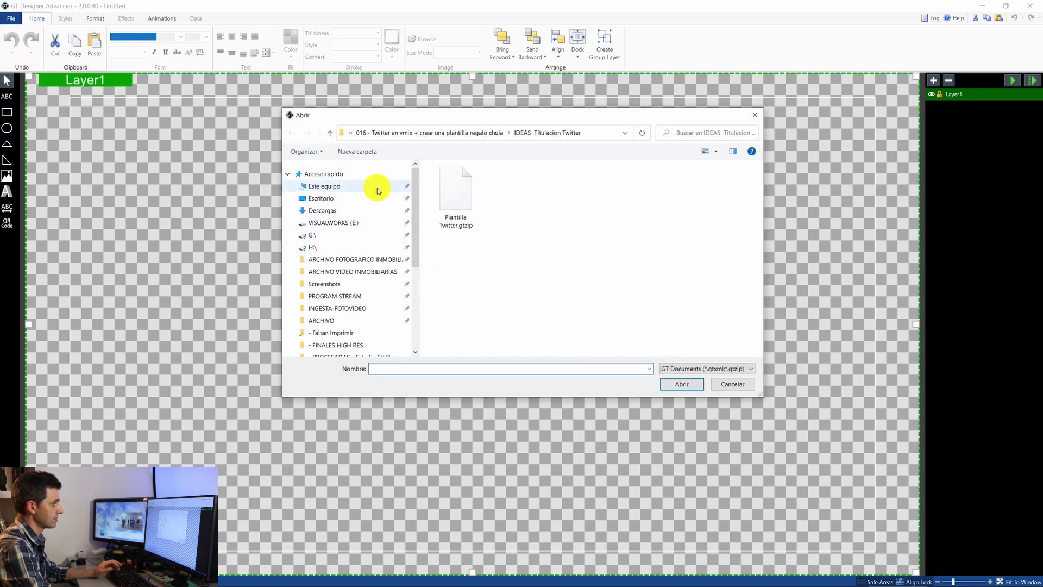
{"action": "left_click", "coordinate": [367, 187]}
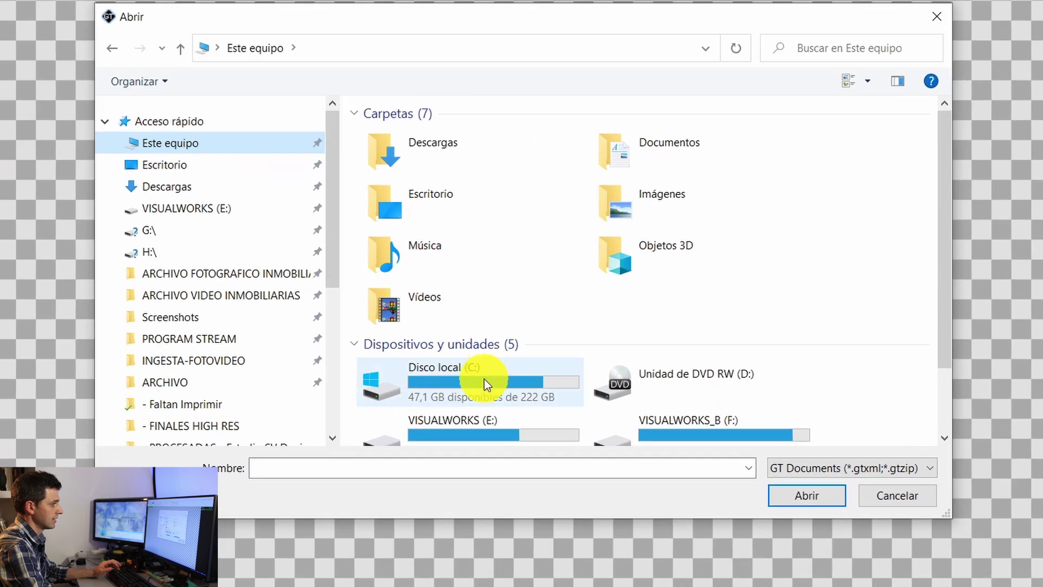
{"action": "left_click", "coordinate": [500, 319]}
{"action": "double_click", "coordinate": [484, 379]}
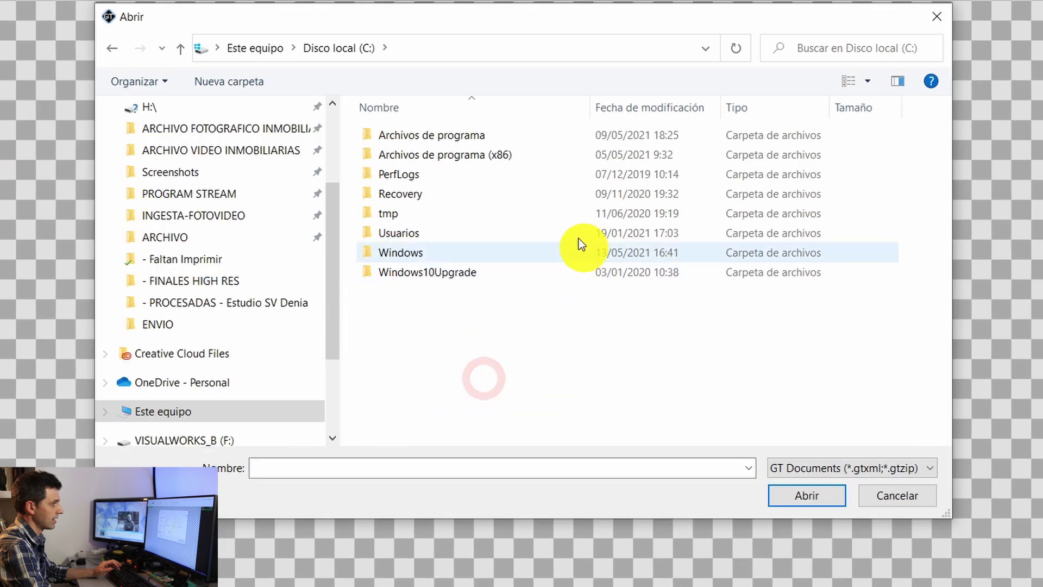
{"action": "double_click", "coordinate": [470, 156]}
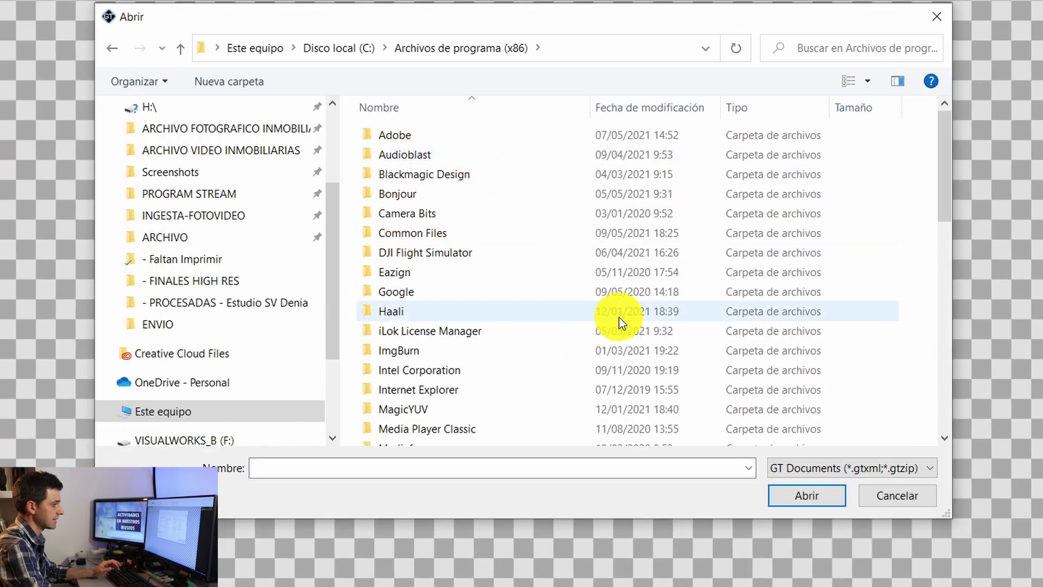
{"action": "scroll", "coordinate": [618, 319], "scroll_direction": "down", "scroll_amount": 5}
{"action": "scroll", "coordinate": [618, 318], "scroll_direction": "down", "scroll_amount": 1}
{"action": "double_click", "coordinate": [506, 335]}
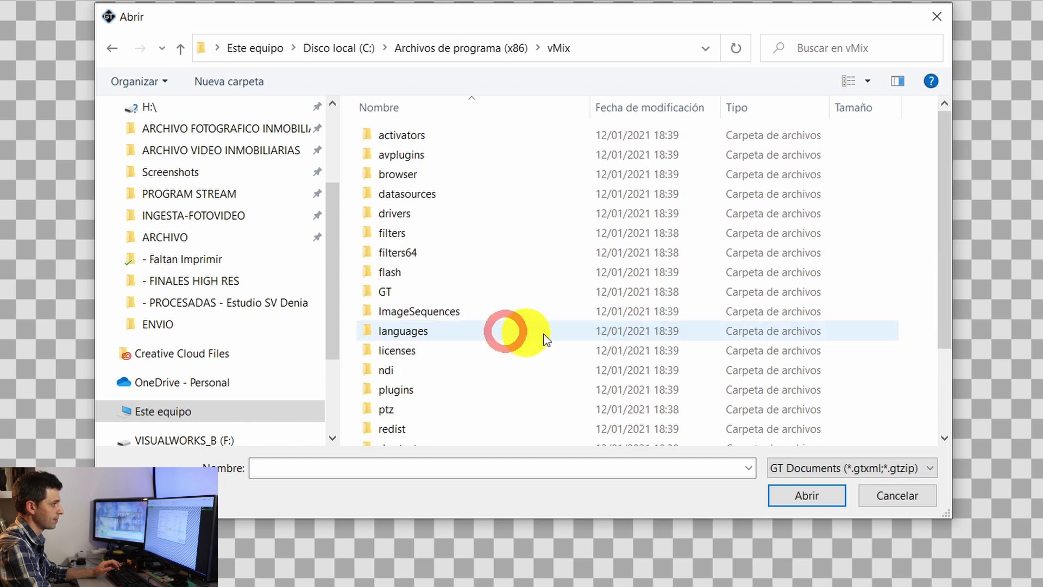
{"action": "scroll", "coordinate": [570, 228], "scroll_direction": "down", "scroll_amount": 2}
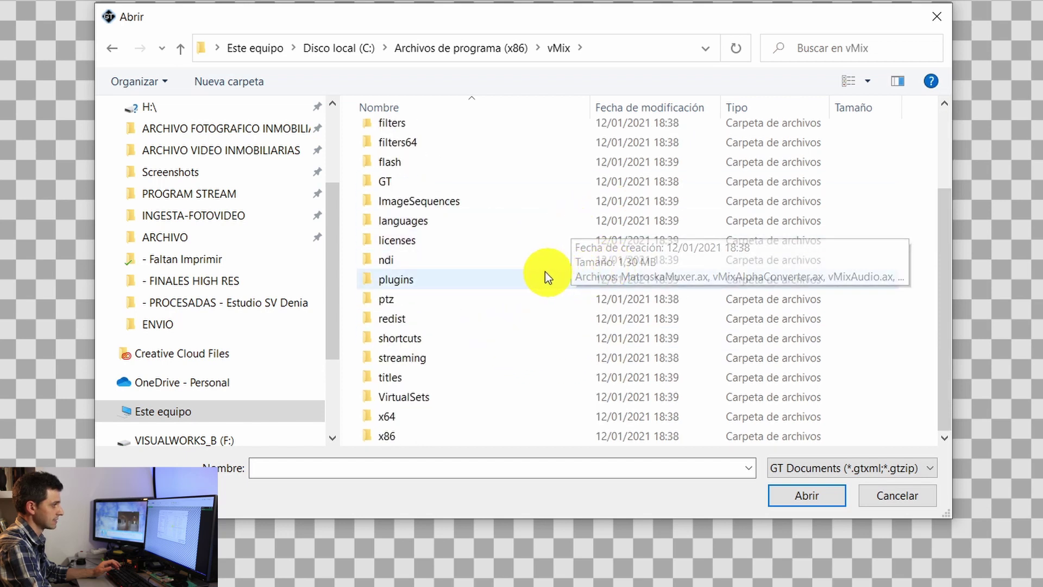
{"action": "double_click", "coordinate": [477, 375]}
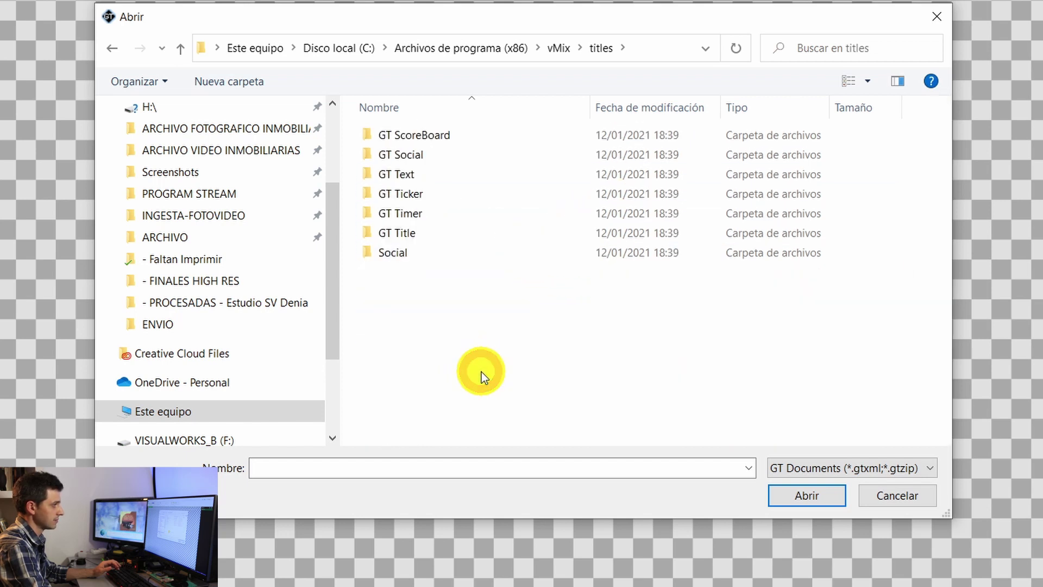
Open the template Social 6- 4K Speak Now Blue.gtzip from the GT Social folder.
{"action": "left_click", "coordinate": [493, 157]}
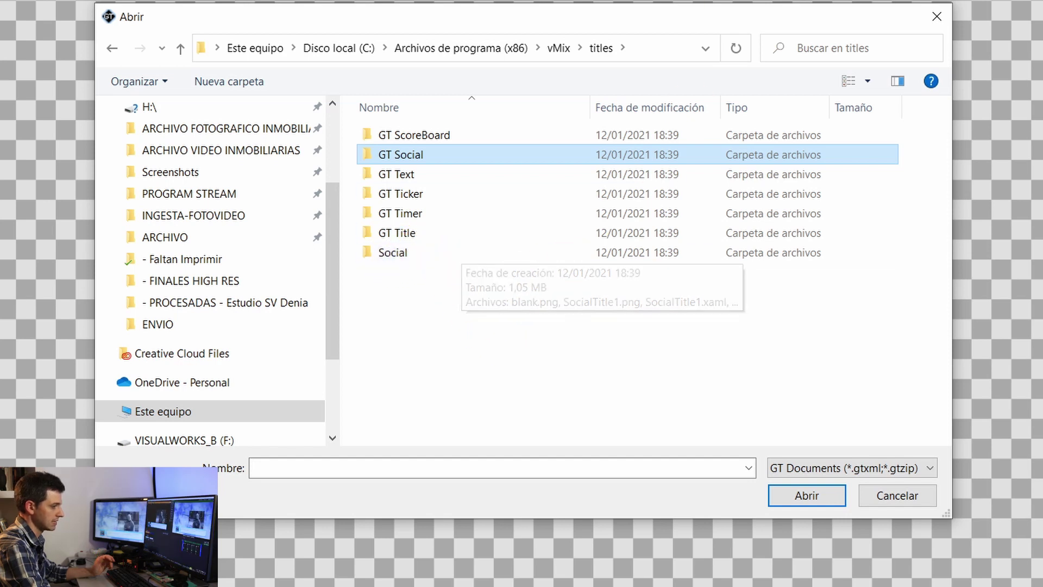
{"action": "double_click", "coordinate": [424, 154]}
{"action": "scroll", "coordinate": [624, 250], "scroll_direction": "down", "scroll_amount": 2}
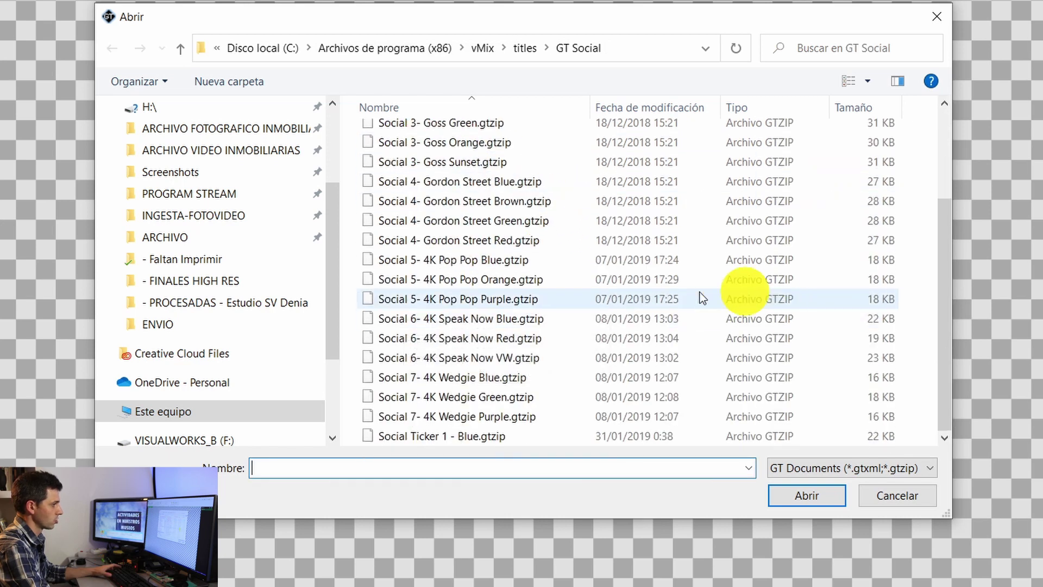
{"action": "left_click", "coordinate": [507, 320]}
{"action": "left_click", "coordinate": [825, 495]}
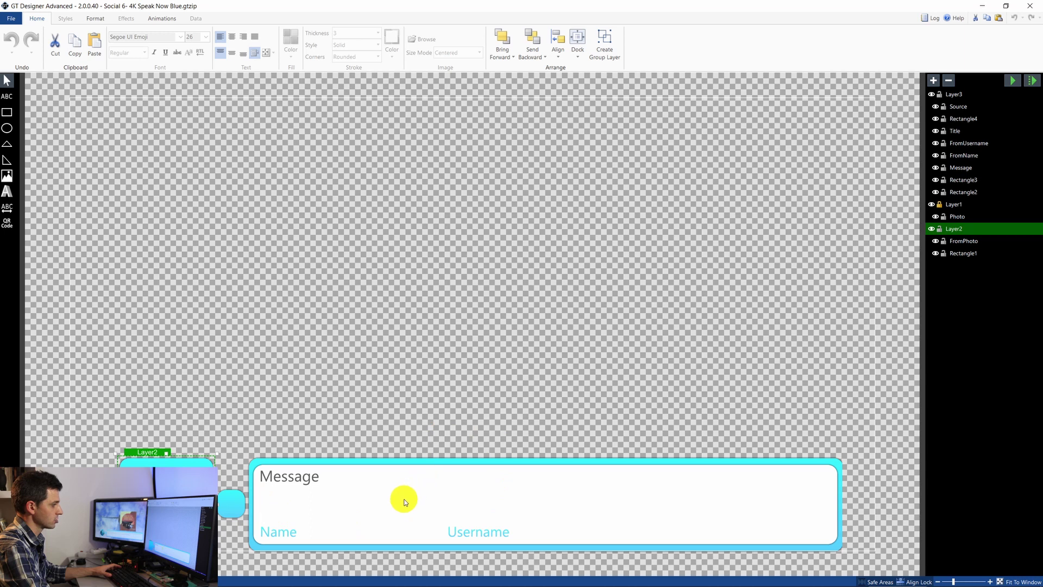
Examine how the template is built by selecting its Message, FromPhoto, Layer3 and Photo elements.
{"action": "left_click", "coordinate": [404, 500]}
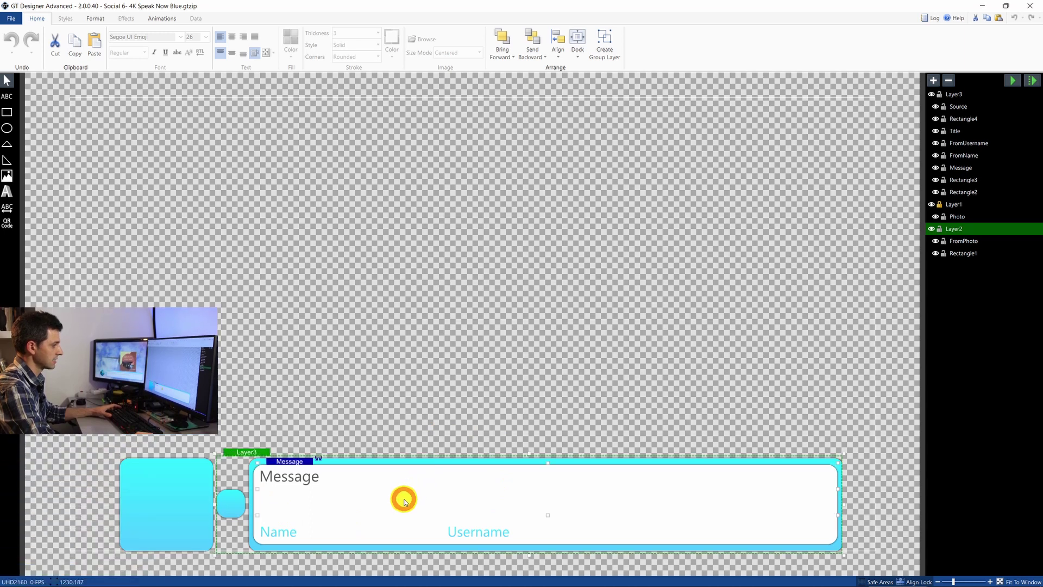
{"action": "left_click", "coordinate": [197, 485]}
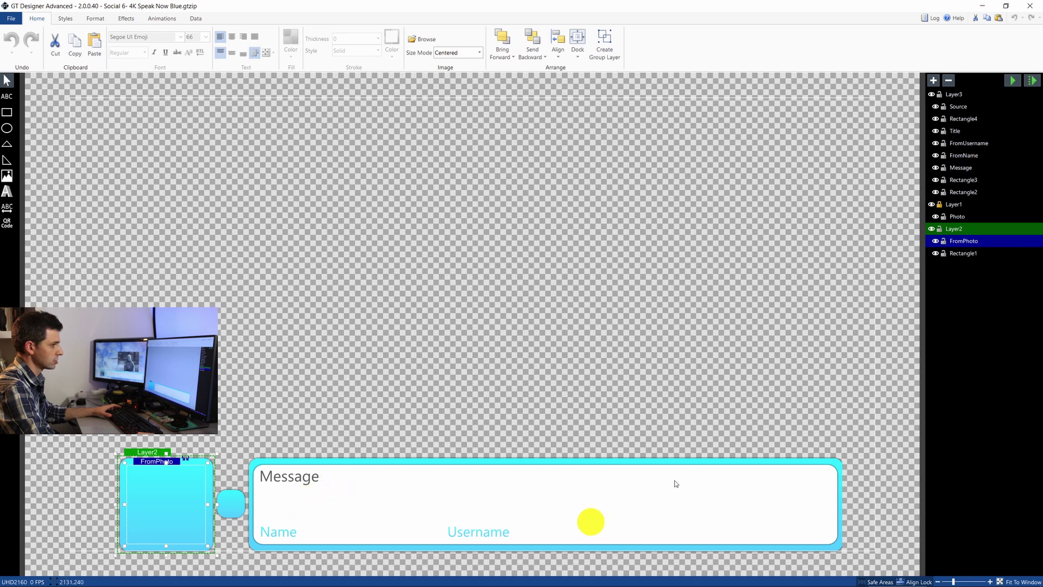
{"action": "left_click", "coordinate": [955, 94]}
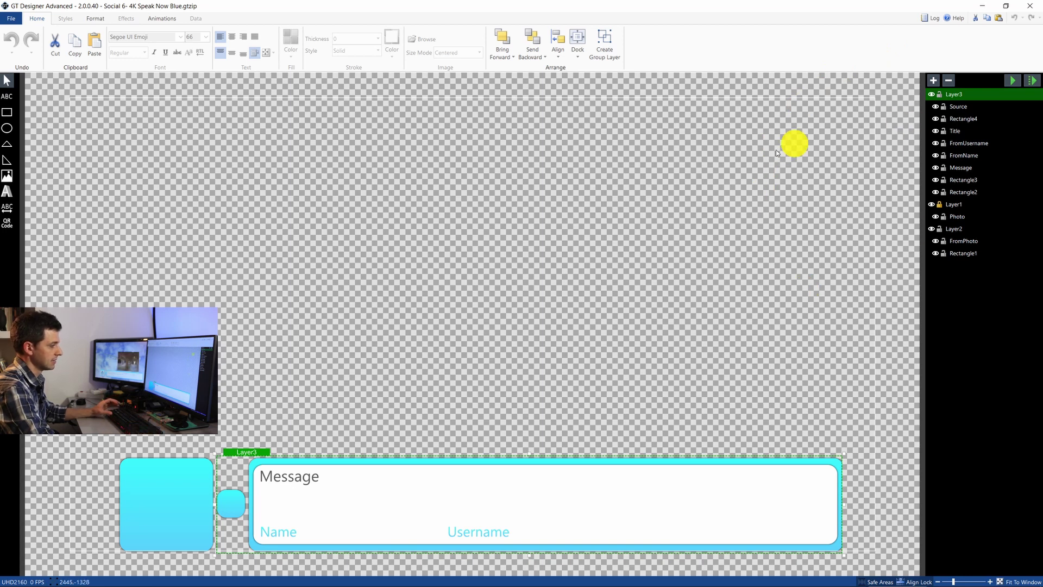
{"action": "left_click", "coordinate": [173, 504]}
{"action": "left_click", "coordinate": [543, 398]}
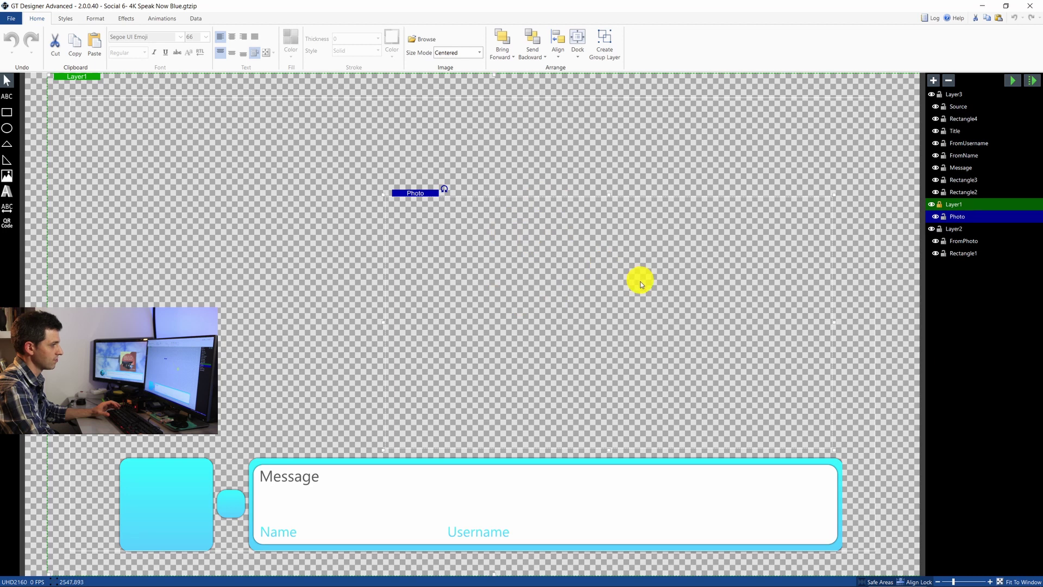
Move the Photo placeholder to the upper-left area of the canvas and save the template as test.gtzip.
{"action": "left_click_drag", "start_coordinate": [402, 234], "coordinate": [324, 238]}
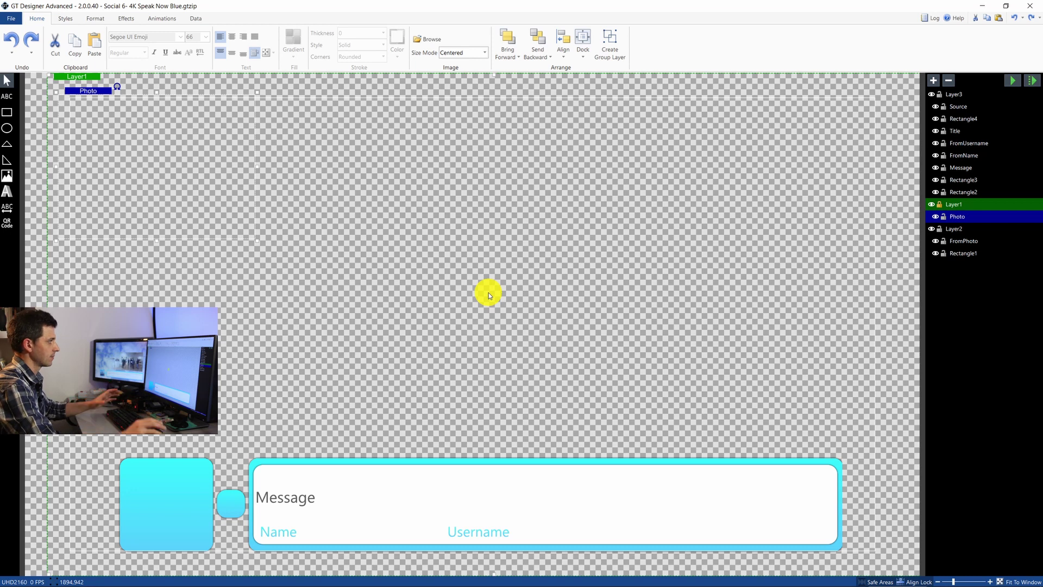
{"action": "left_click", "coordinate": [13, 19]}
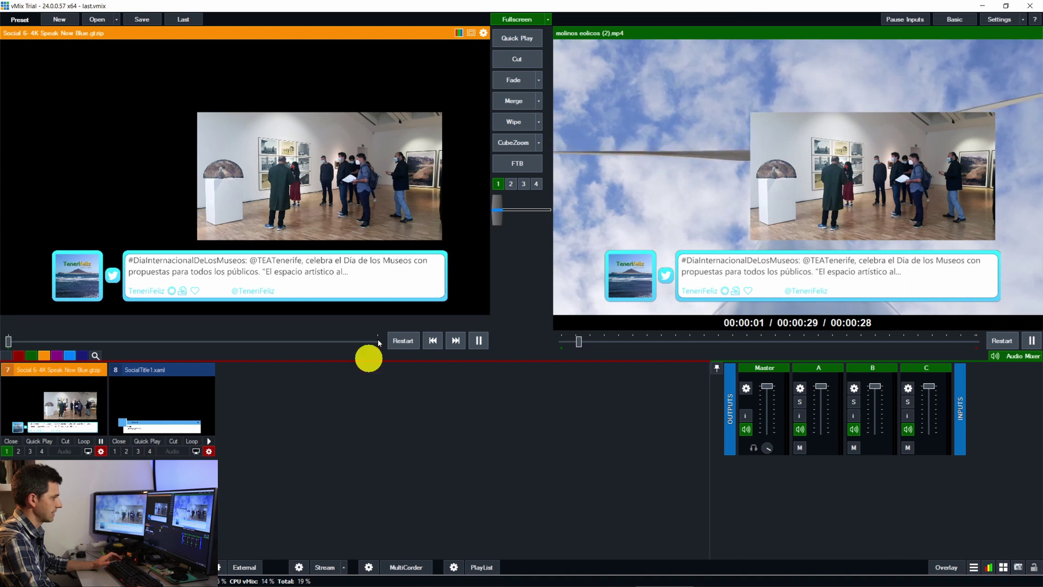
In vMix, add test.gtzip from the recent titles as a new title input and close its Title Editor.
{"action": "double_click", "coordinate": [345, 364]}
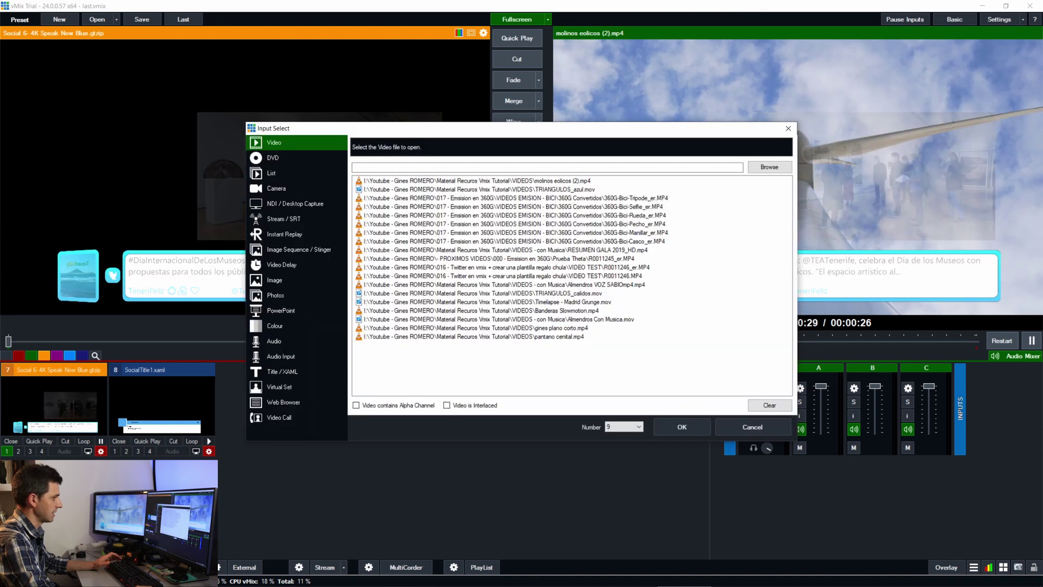
{"action": "left_click", "coordinate": [303, 373]}
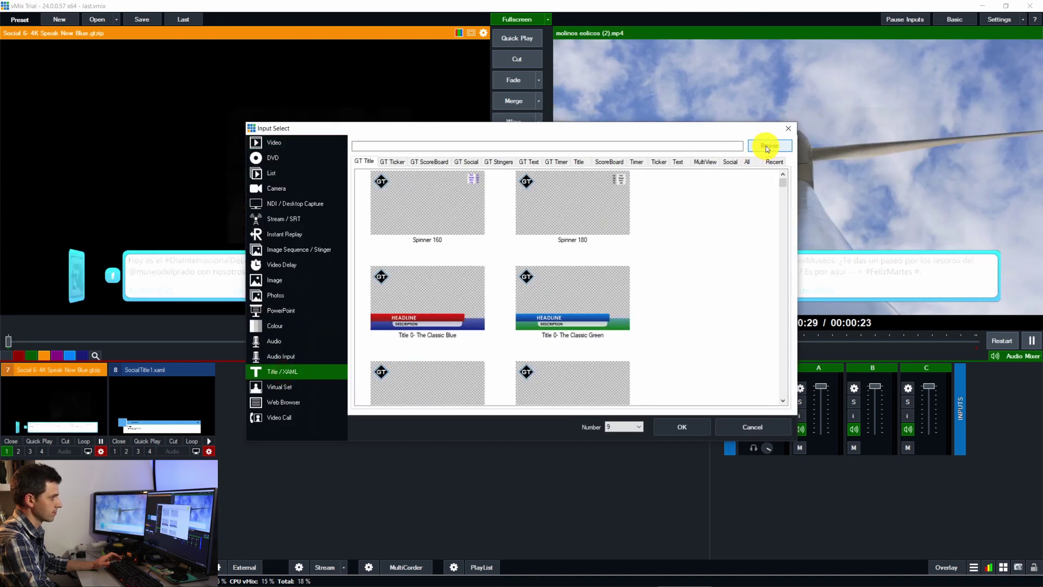
{"action": "left_click", "coordinate": [771, 159]}
{"action": "left_click", "coordinate": [684, 427]}
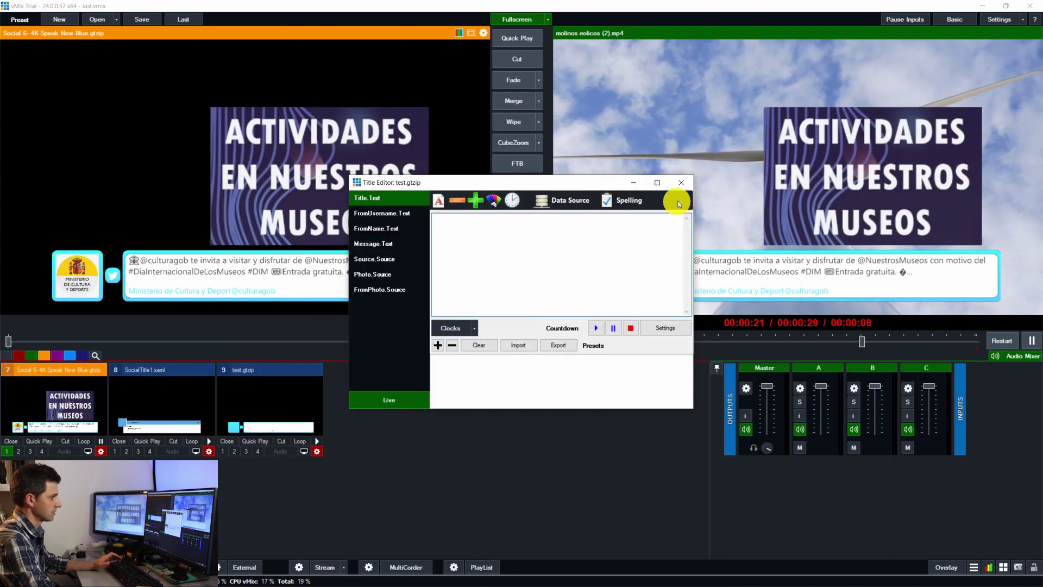
{"action": "left_click", "coordinate": [683, 183]}
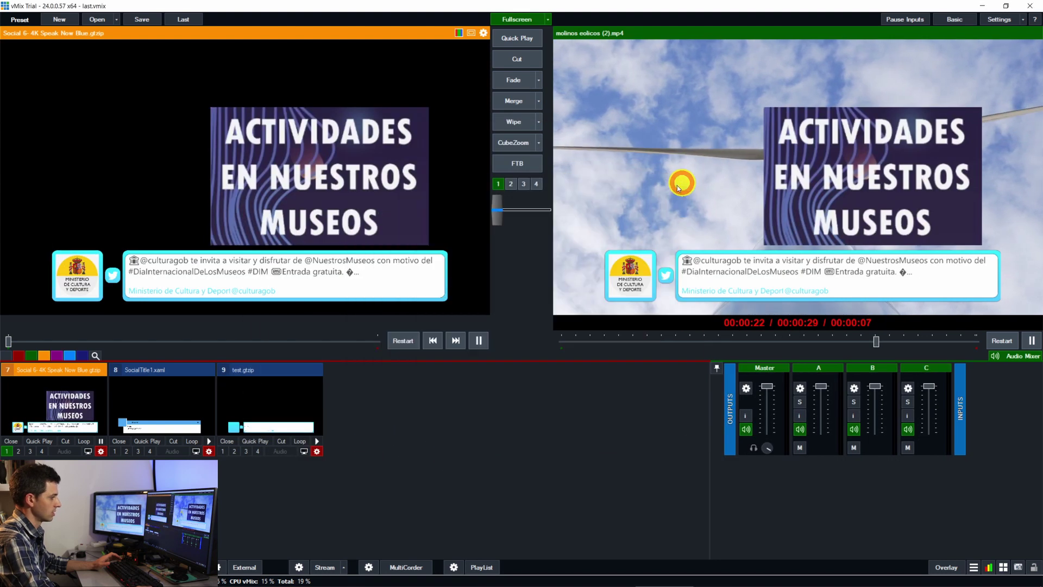
Set test.gtzip as the title in vMix Social, refresh it, and show that title over the program output on overlay 1.
{"action": "left_click", "coordinate": [275, 409]}
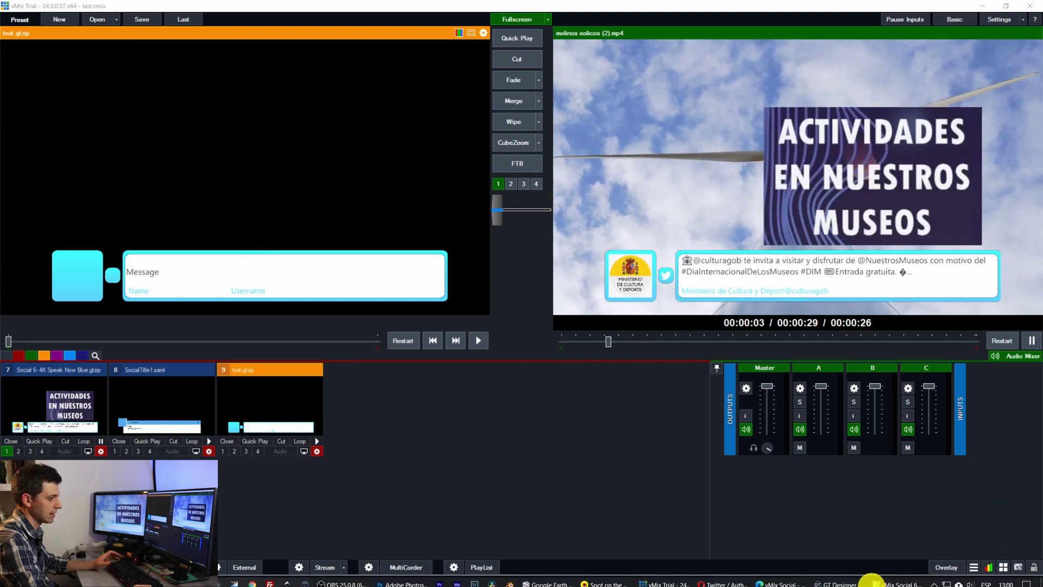
{"action": "left_click", "coordinate": [873, 577]}
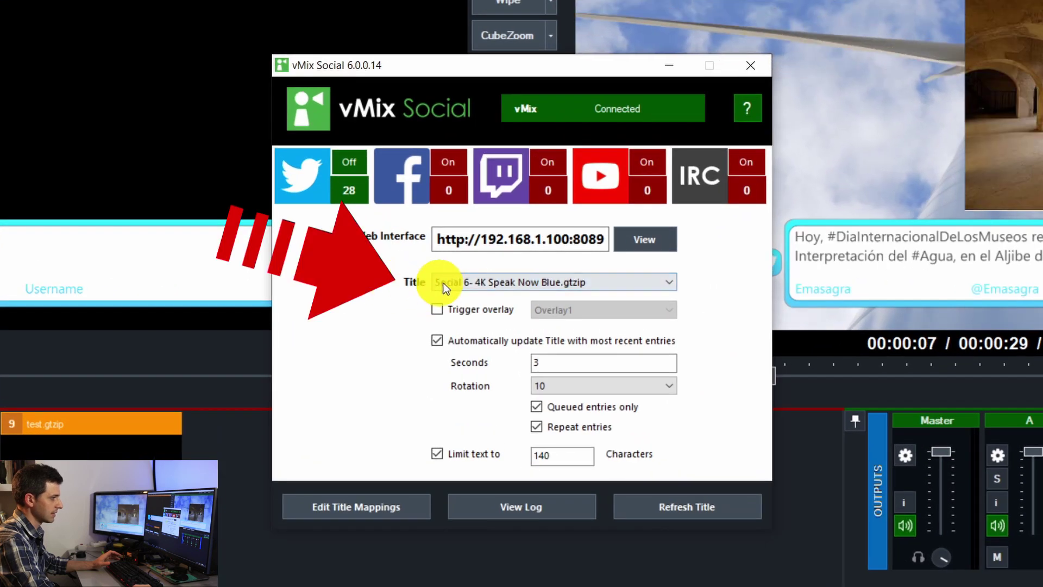
{"action": "left_click", "coordinate": [471, 281]}
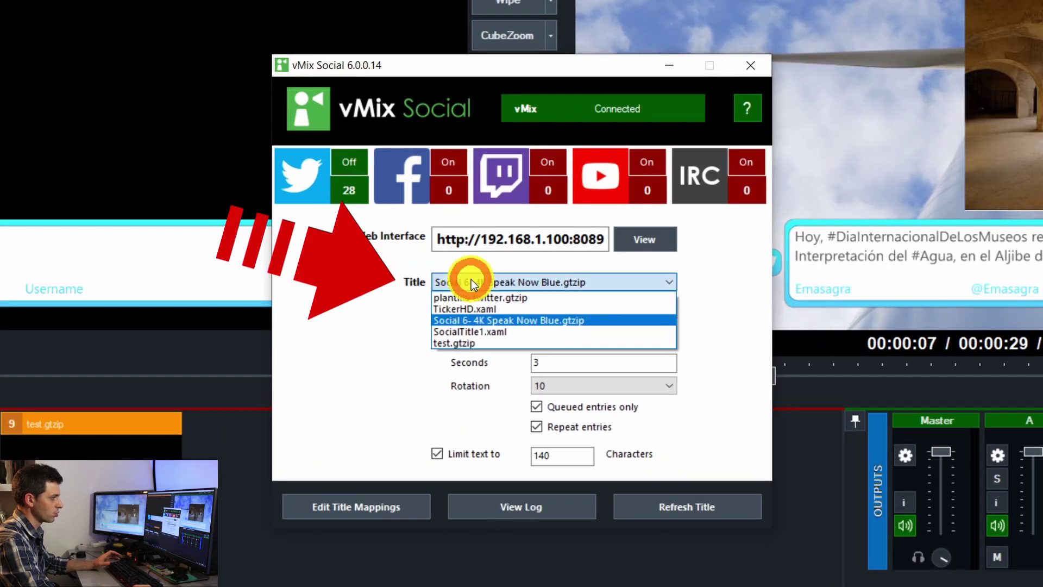
{"action": "left_click", "coordinate": [467, 342]}
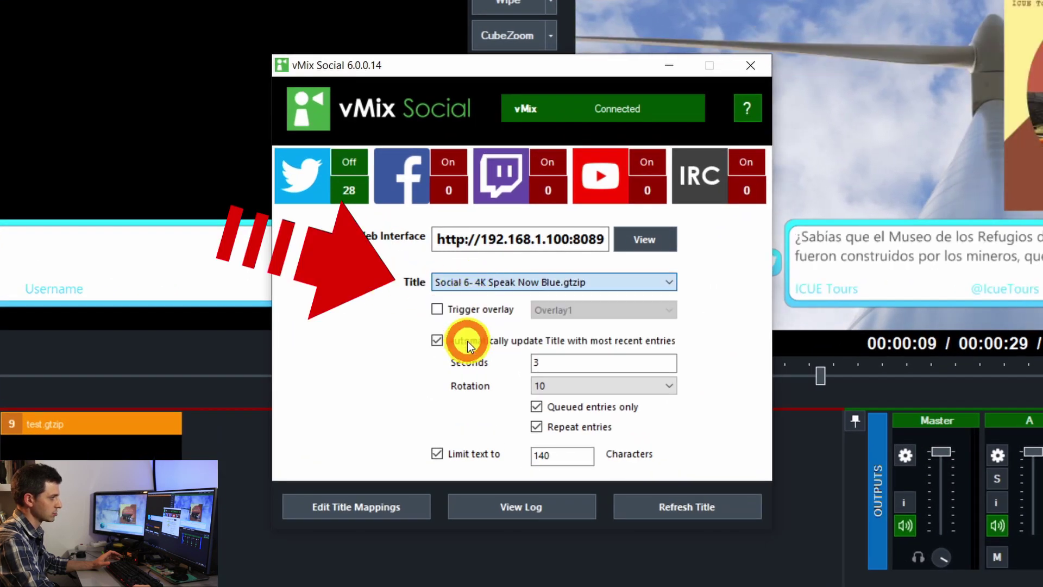
{"action": "left_click", "coordinate": [674, 509]}
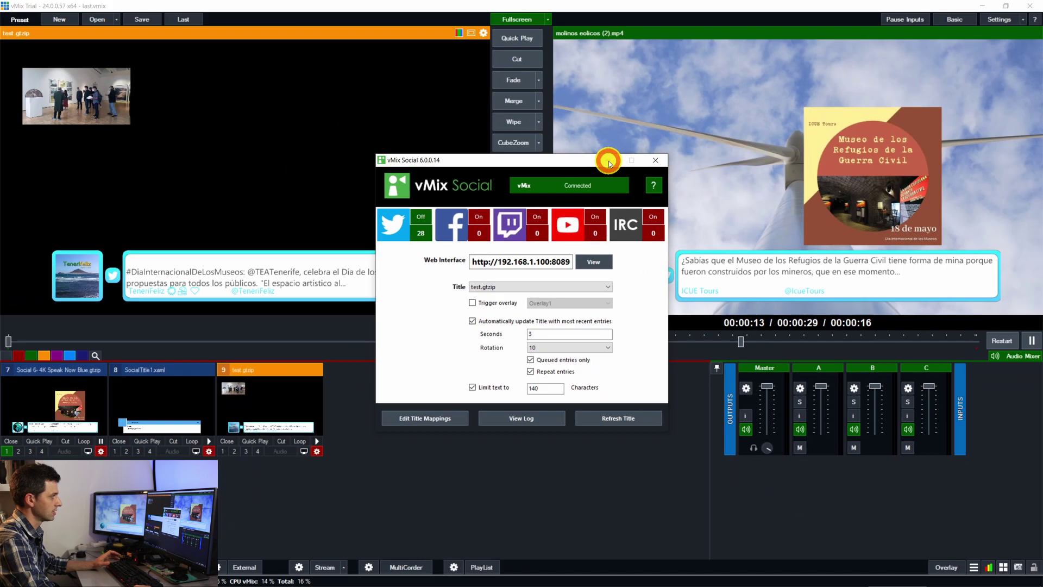
{"action": "left_click", "coordinate": [609, 163]}
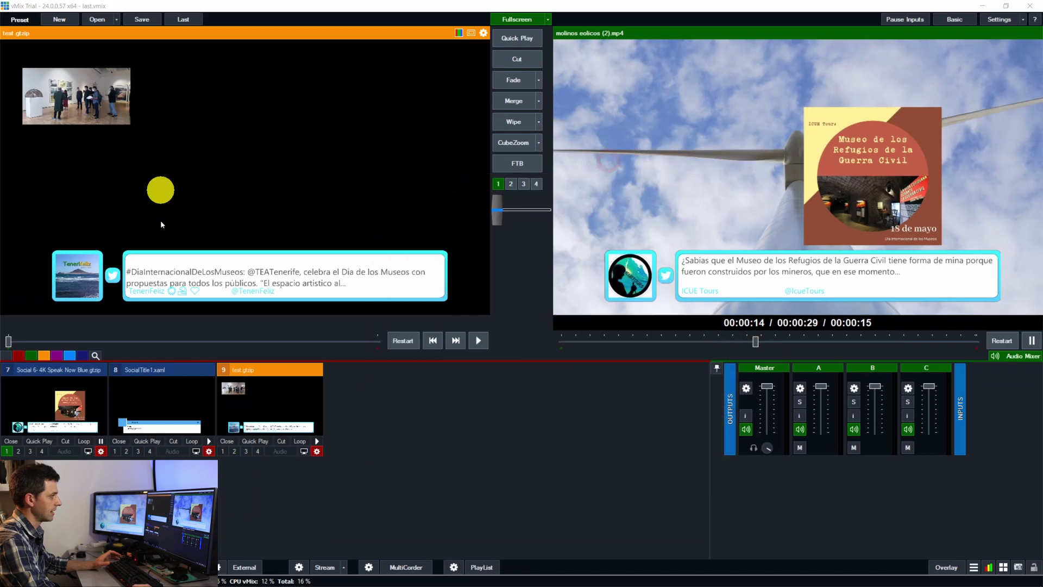
{"action": "left_click", "coordinate": [222, 451]}
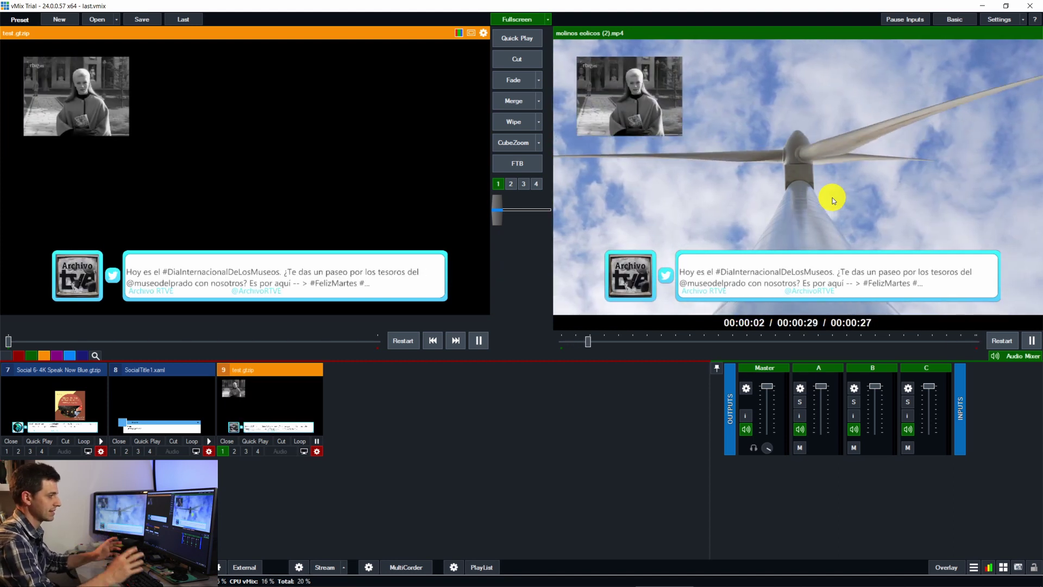
Preview plantilla twitter.gtzip, cut the FUSION input to the program output and turn off overlay 1.
{"action": "scroll", "coordinate": [305, 422], "scroll_direction": "up", "scroll_amount": 2}
{"action": "left_click", "coordinate": [305, 421]}
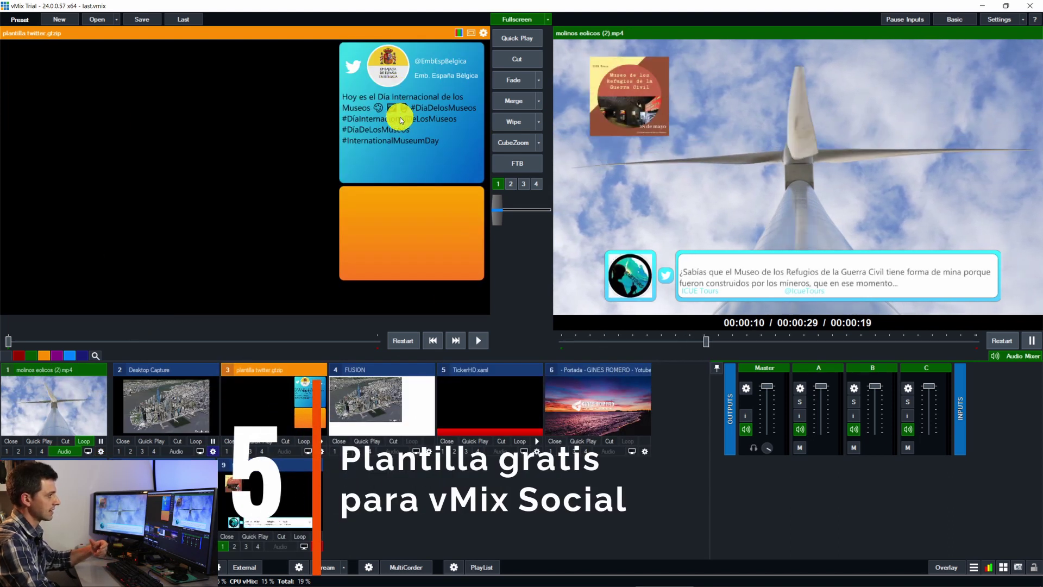
{"action": "left_click", "coordinate": [402, 406]}
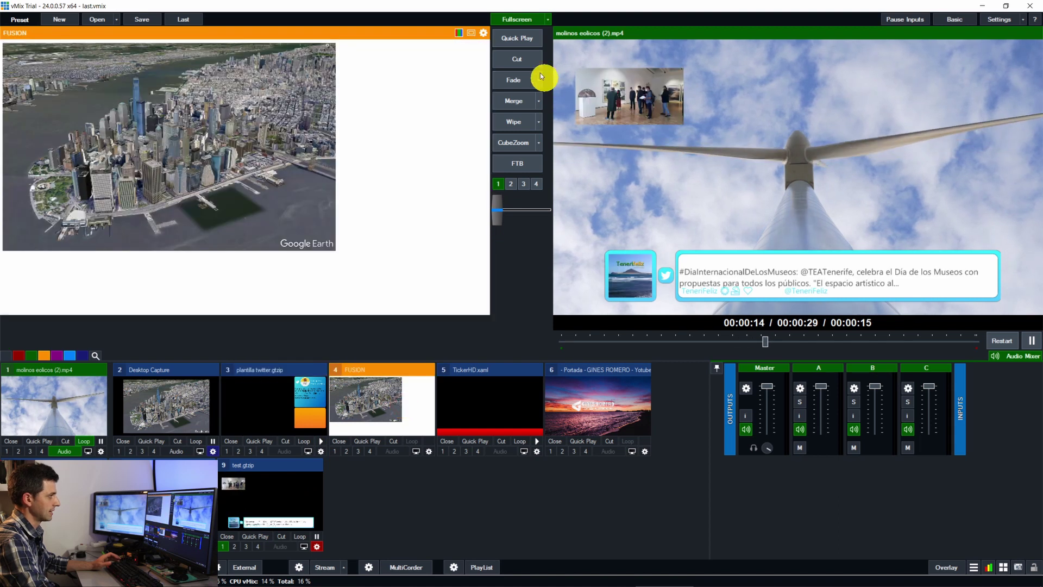
{"action": "left_click", "coordinate": [518, 59]}
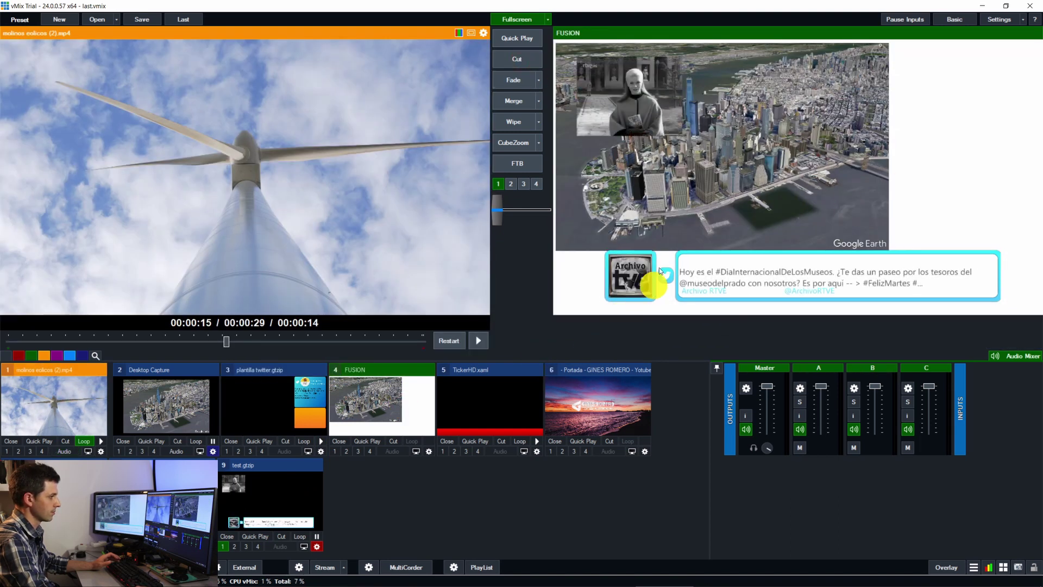
{"action": "left_click", "coordinate": [497, 183]}
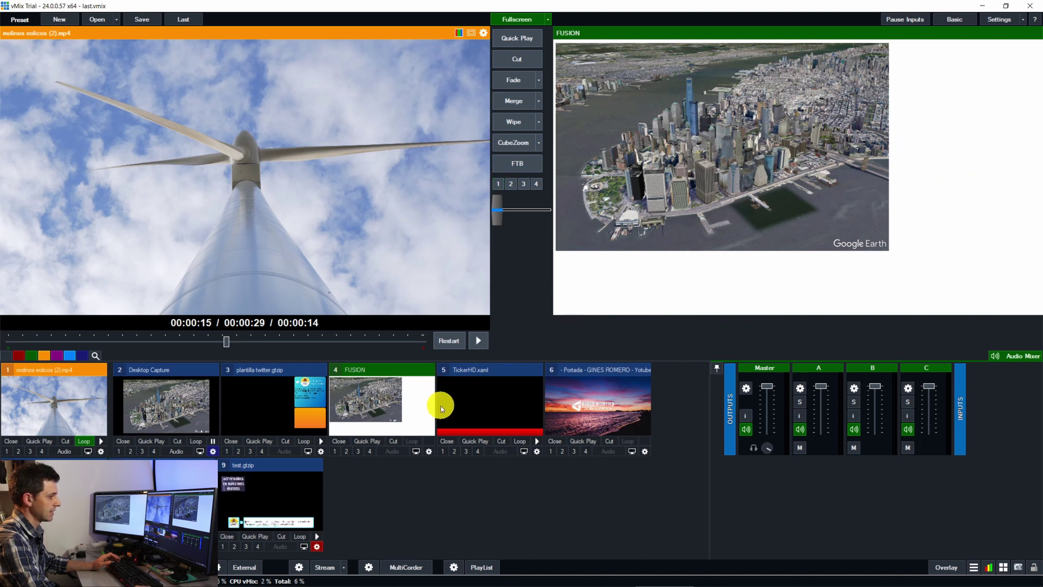
Show plantilla twitter.gtzip on overlay 1 and the red TickerHD.xaml ticker on overlay 4 over the FUSION scene.
{"action": "left_click", "coordinate": [227, 451]}
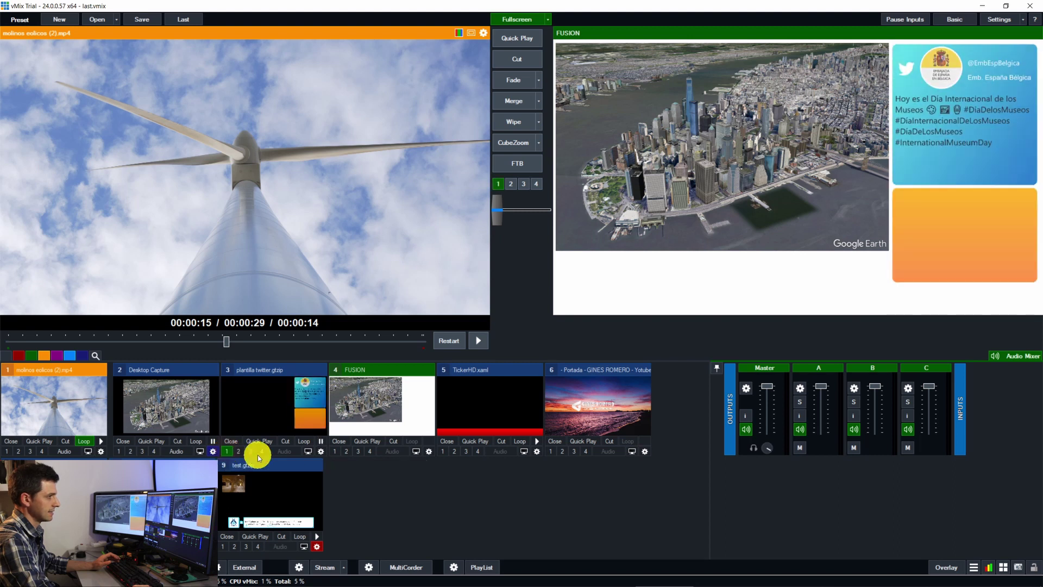
{"action": "left_click", "coordinate": [227, 451]}
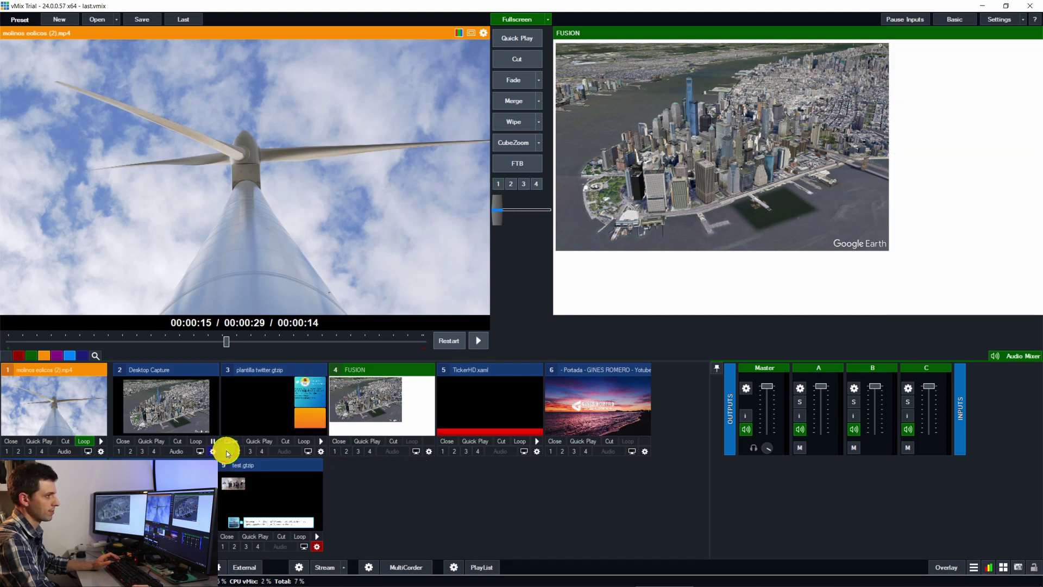
{"action": "left_click", "coordinate": [227, 451]}
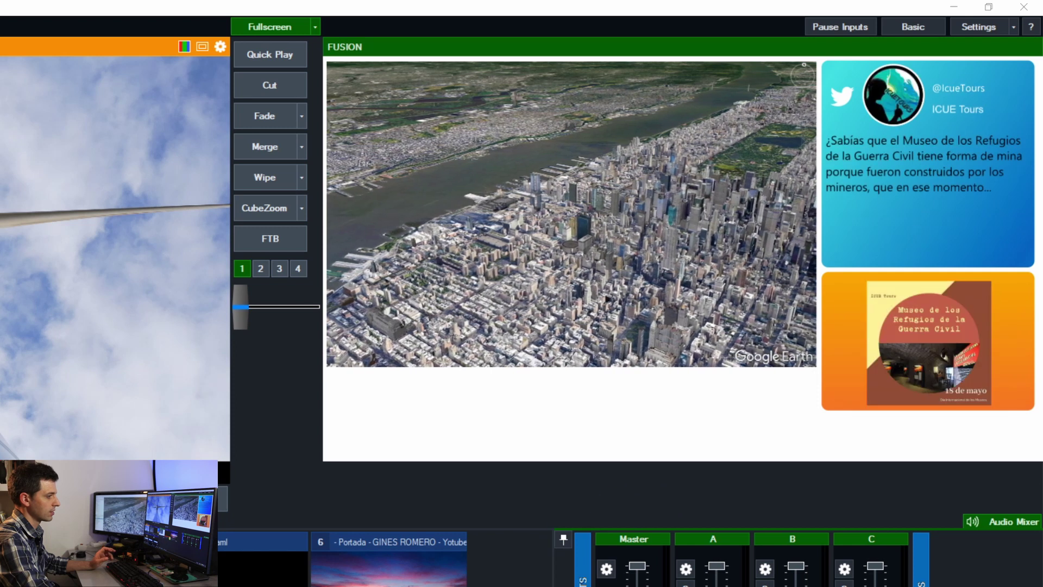
{"action": "key", "text": "4"}
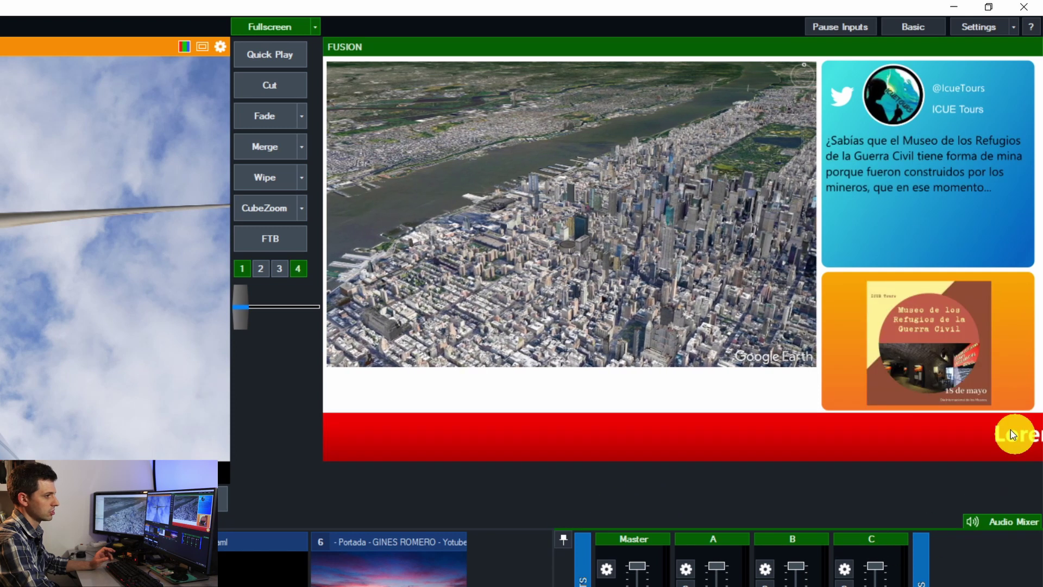